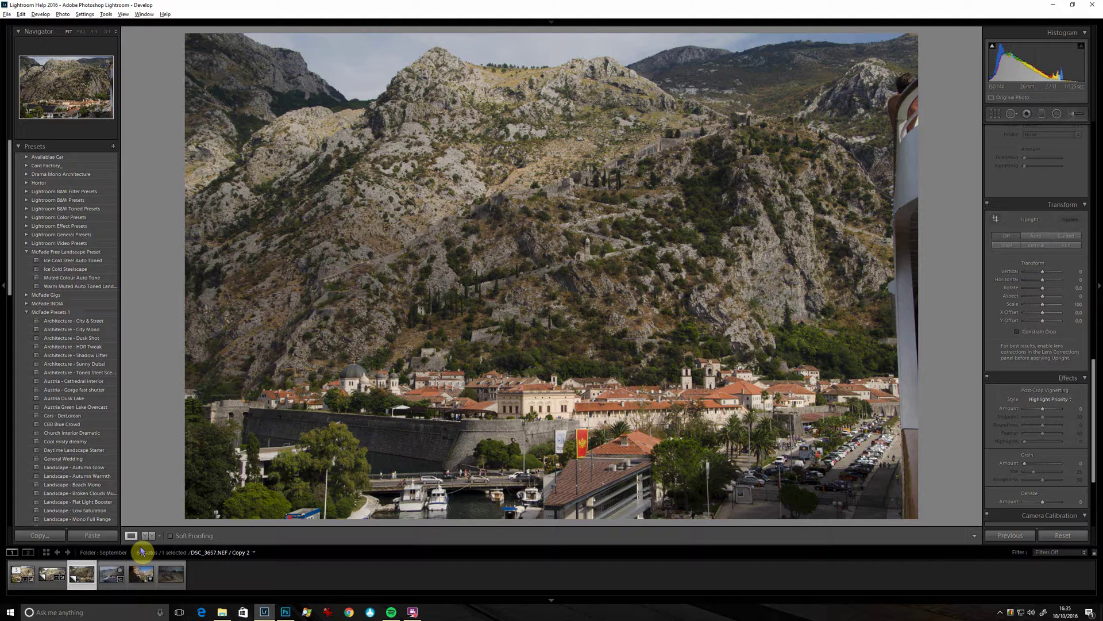
Look through the cruise ship, gorge and driftwood beach photos, ending on the mountain town photo DSC_3657.NEF / Copy 2.
left_click(116, 585)
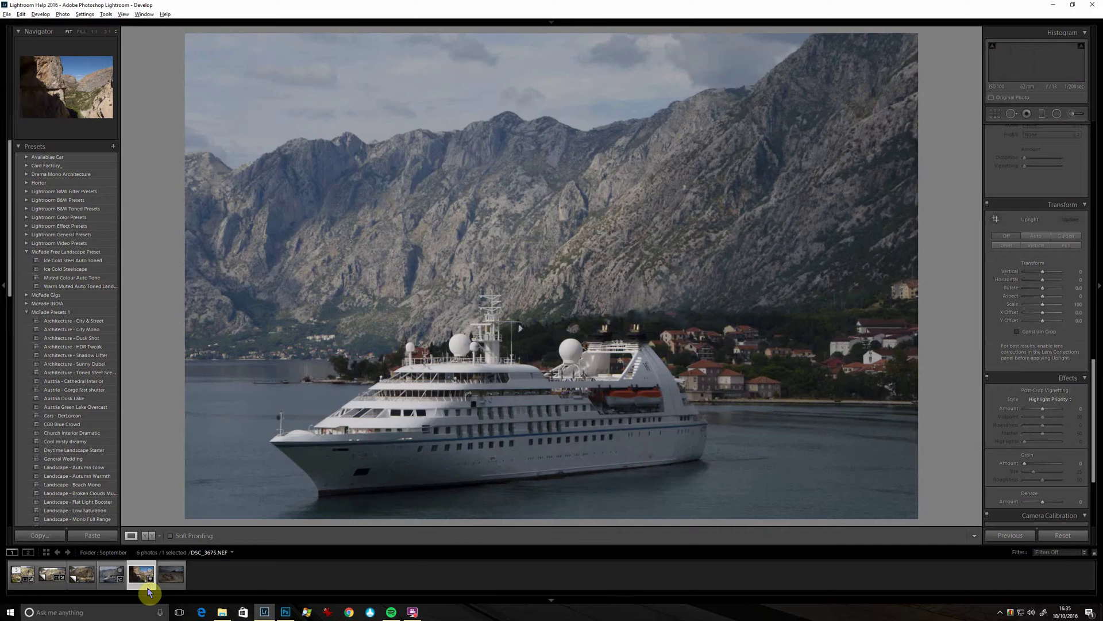
left_click(148, 591)
left_click(175, 585)
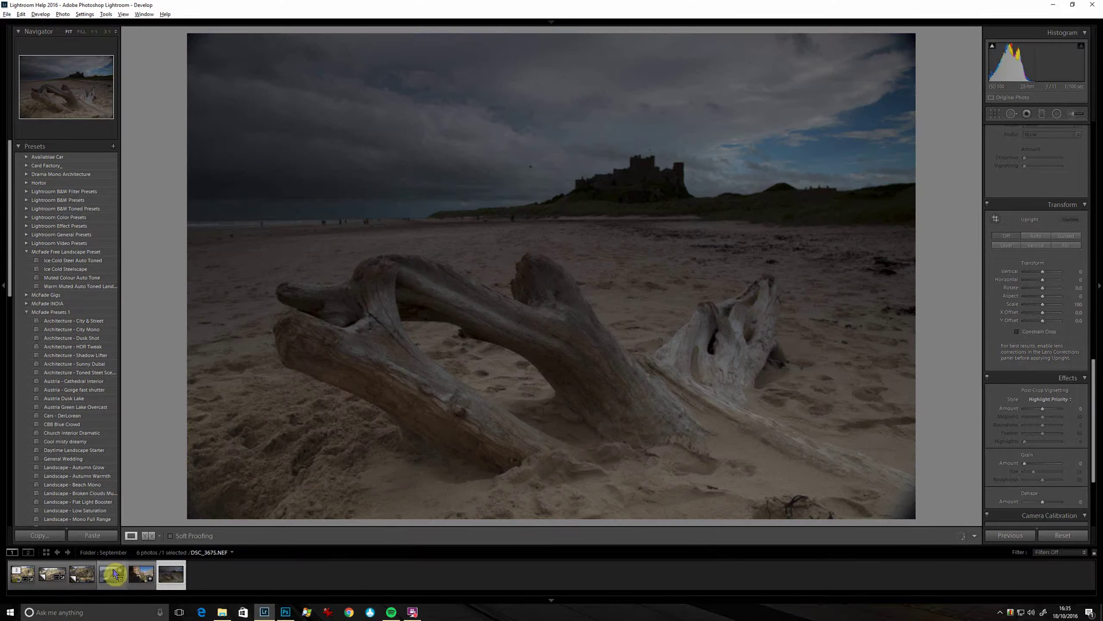
left_click(91, 590)
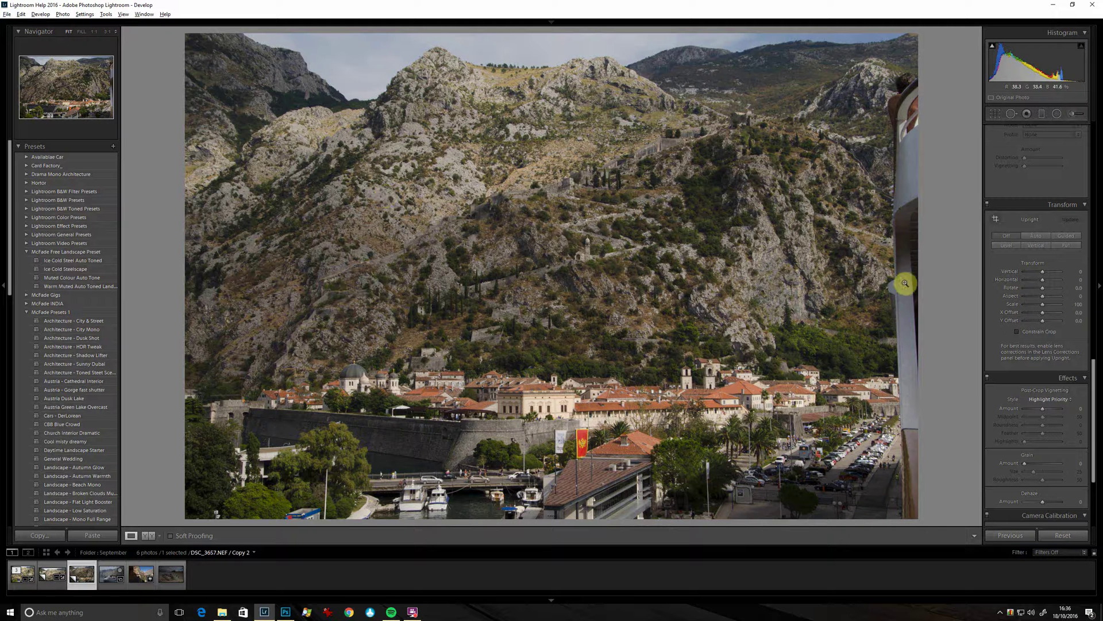
Brighten the photo by raising the midpoint of the RGB tone curve.
left_click_drag(1096, 378, 1054, 116)
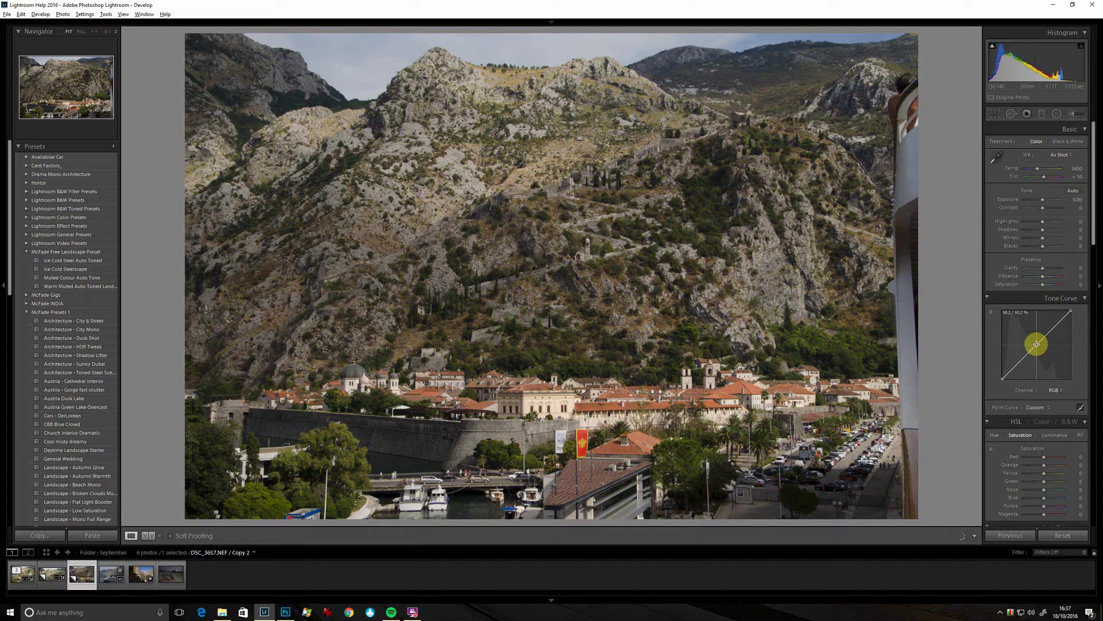
left_click_drag(1036, 343, 1034, 319)
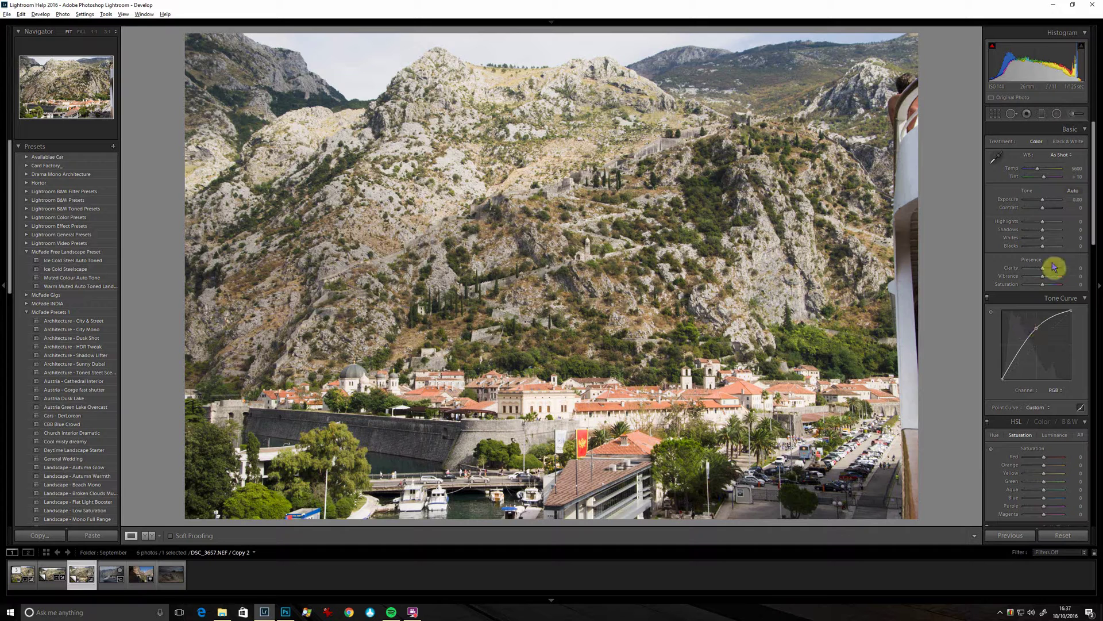
Set the basic adjustments to Vibrance +45, Clarity +14, Highlights -67 and Contrast -12.
left_click(1051, 277)
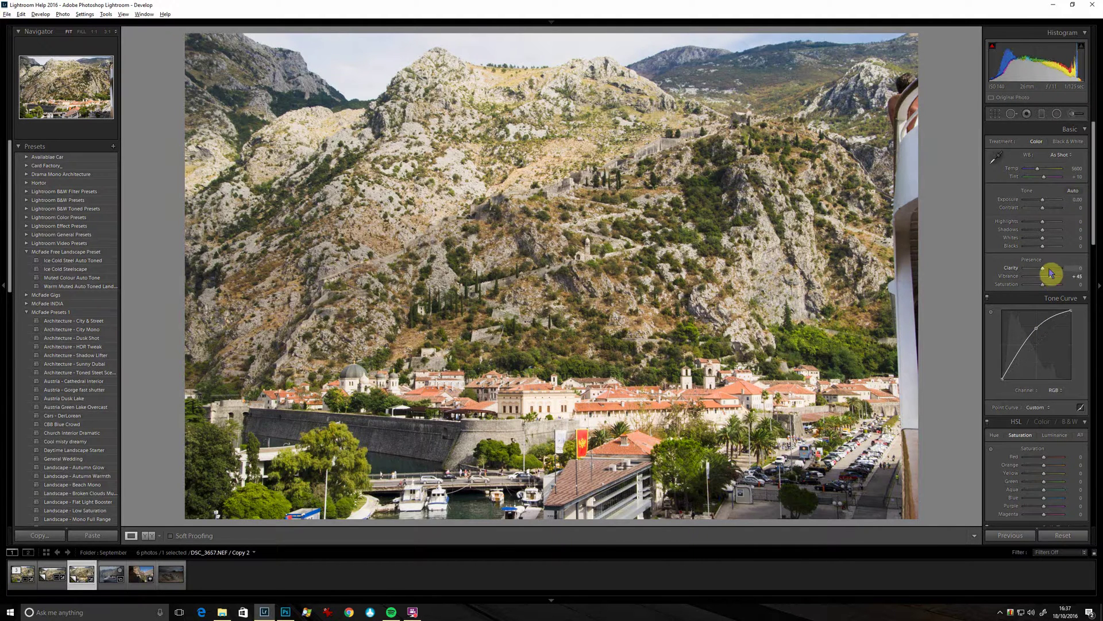
left_click_drag(1052, 272, 1047, 273)
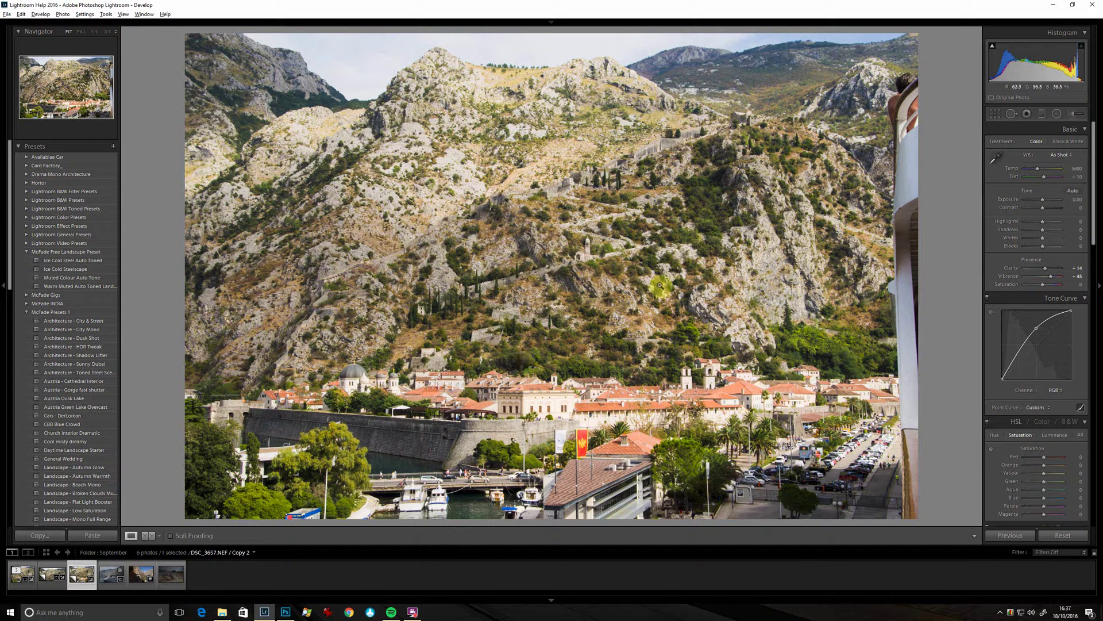
left_click_drag(1041, 222, 1029, 227)
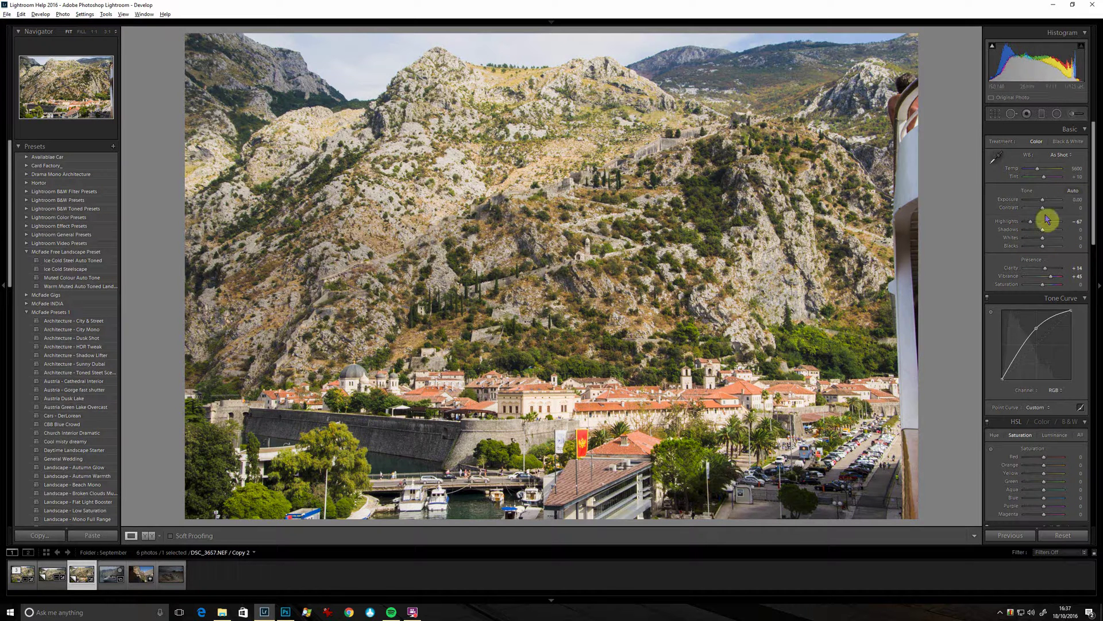
left_click_drag(1046, 212, 1040, 213)
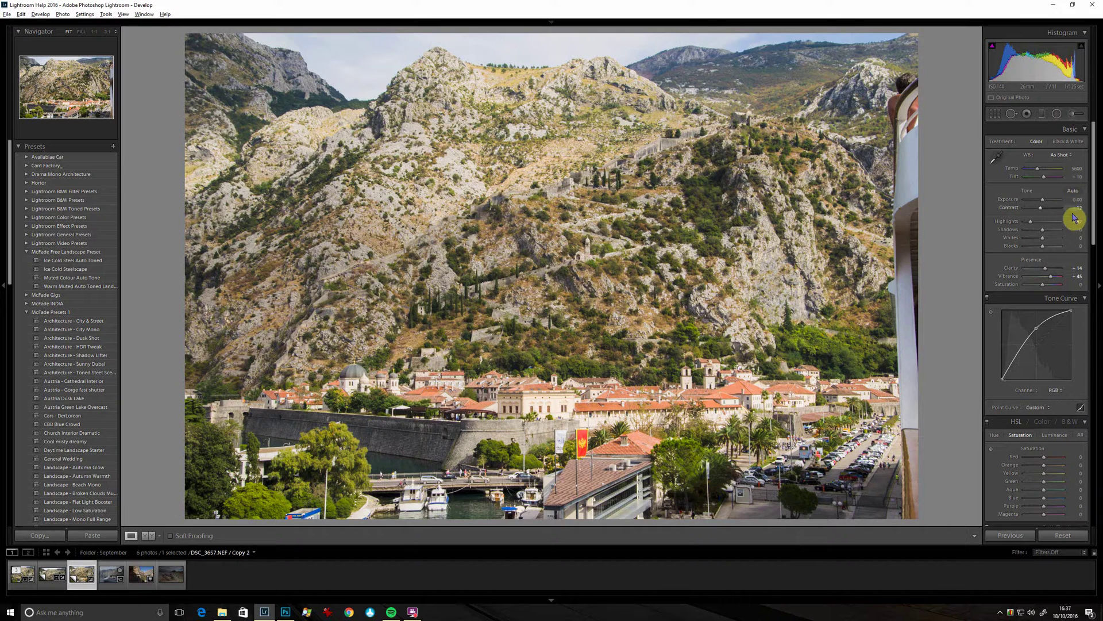
Crop the photo slightly, cutting the ship off its right edge.
left_click(995, 114)
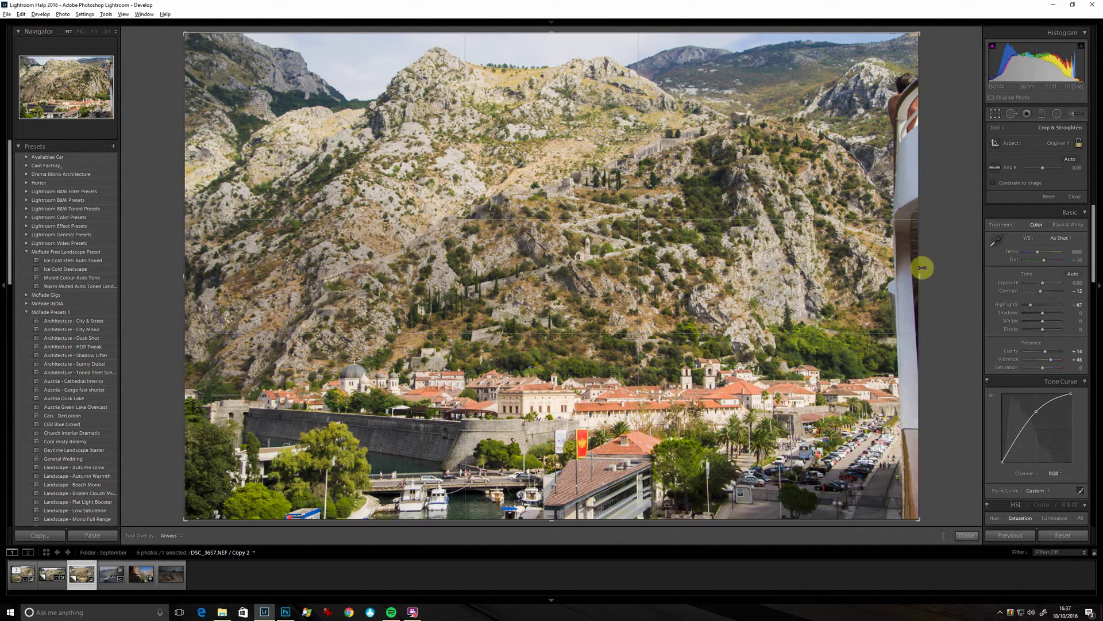
left_click_drag(927, 509, 907, 509)
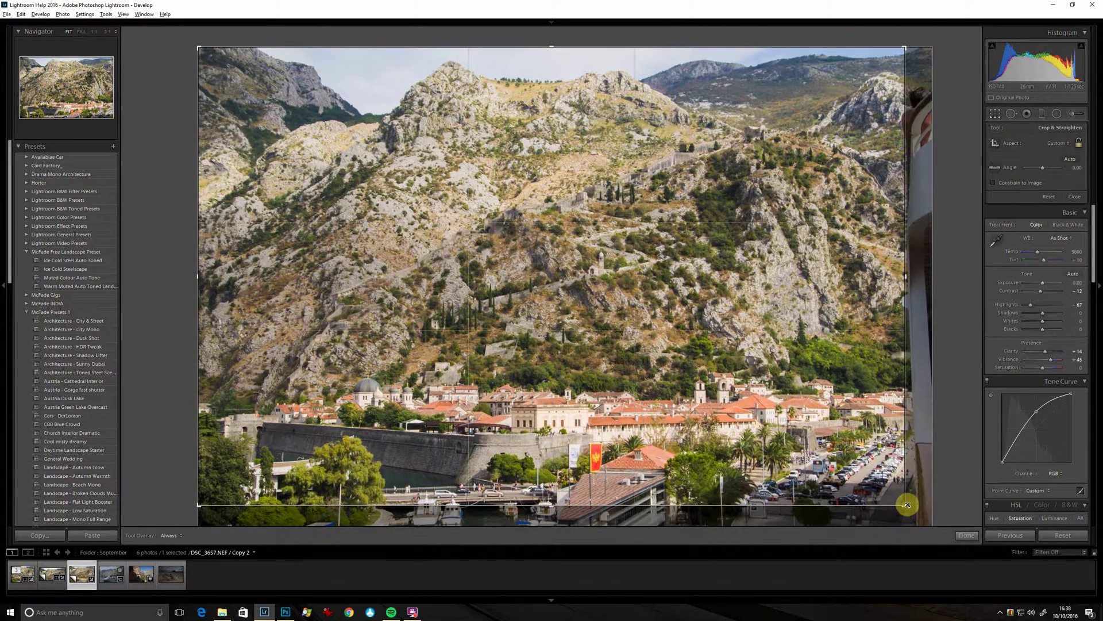
key("r")
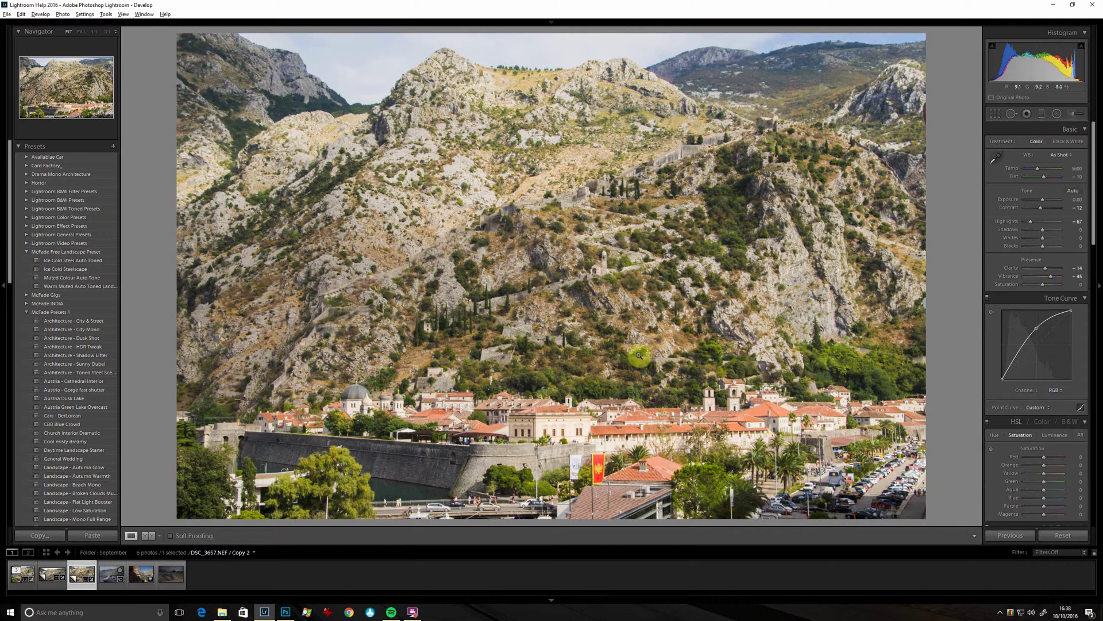
Recrop the photo to a wide panoramic format that excludes the town and harbour below the mountain.
left_click(998, 115)
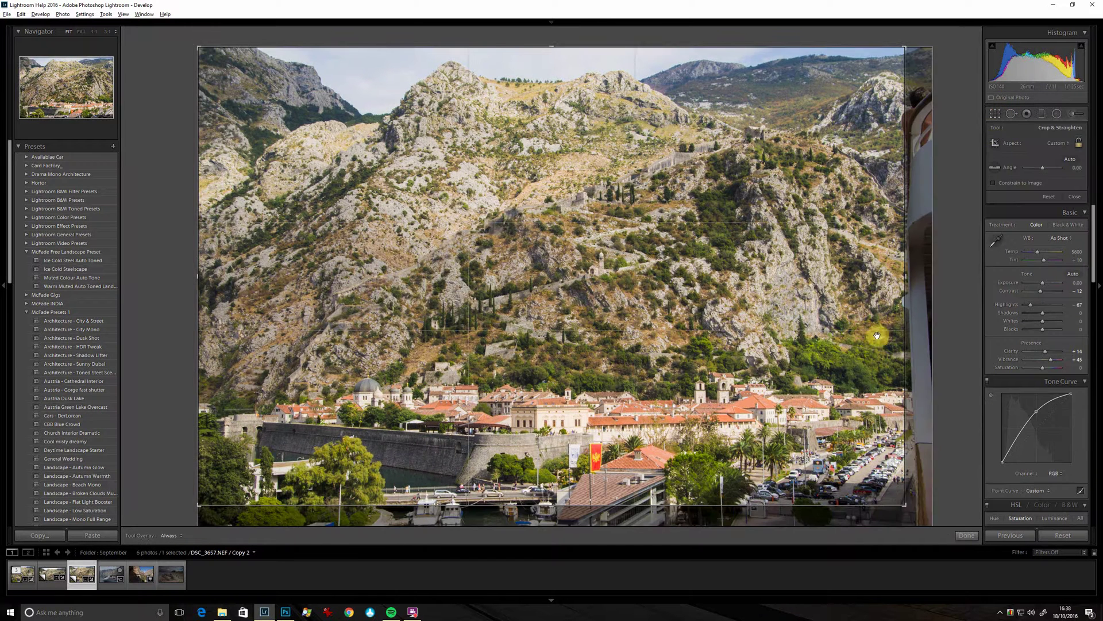
left_click_drag(902, 499, 898, 438)
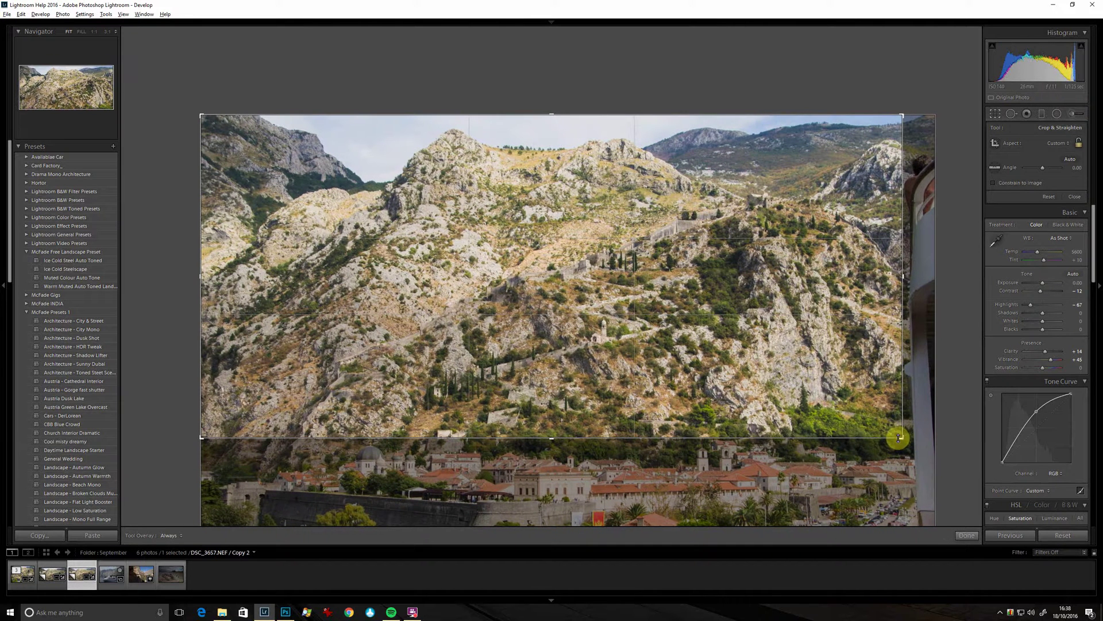
key("Return")
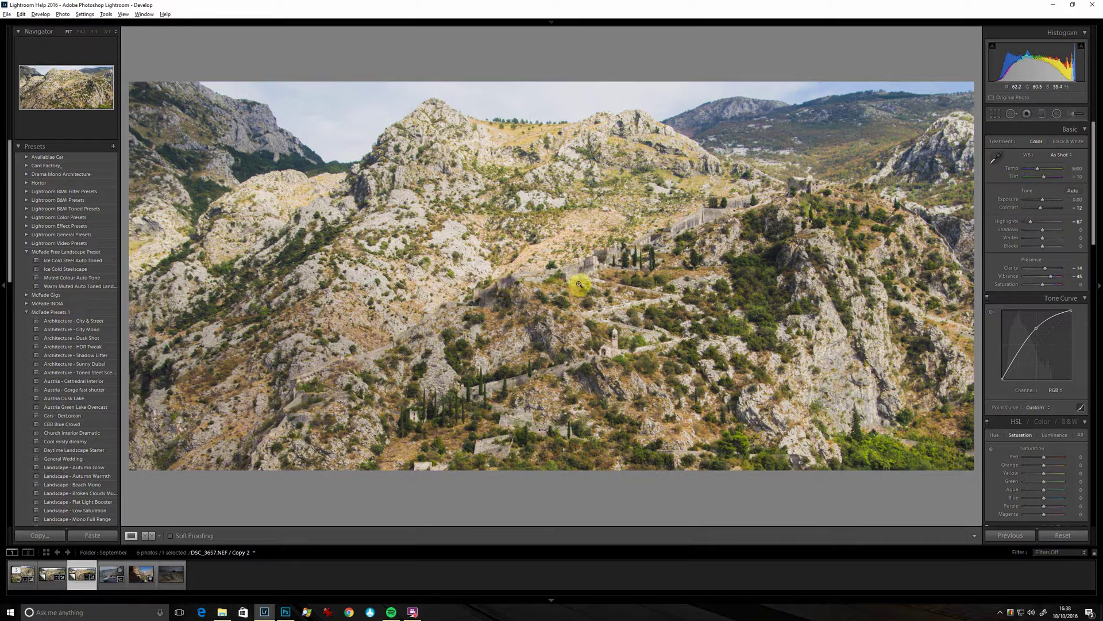
Hide the presets area to enlarge the photo, set Whites to +38 and raise Shadows.
left_click(4, 284)
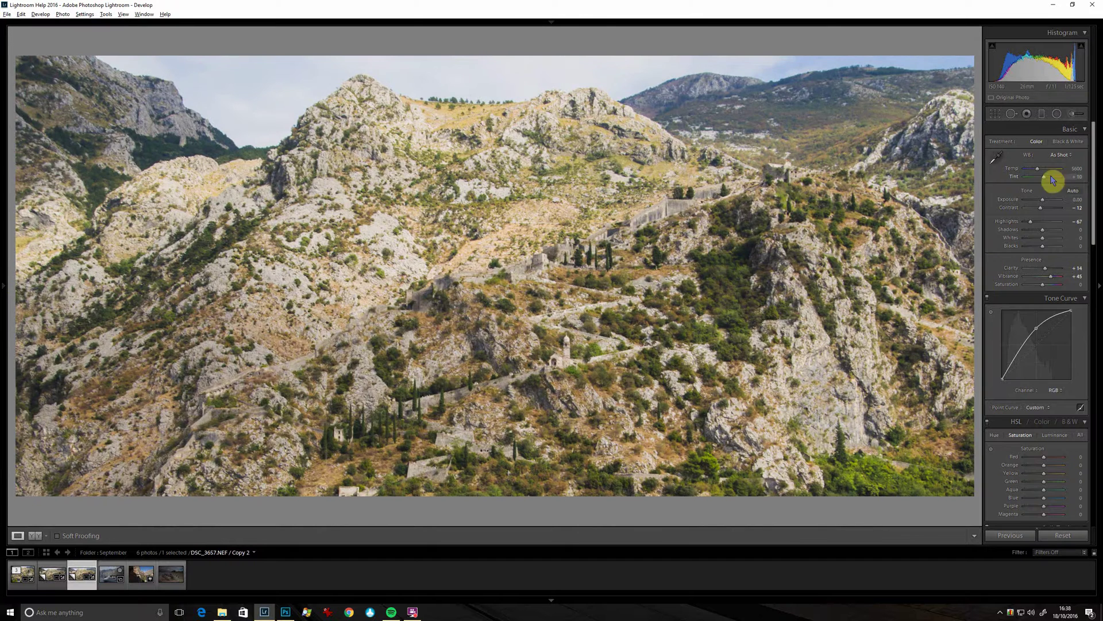
left_click(1051, 238)
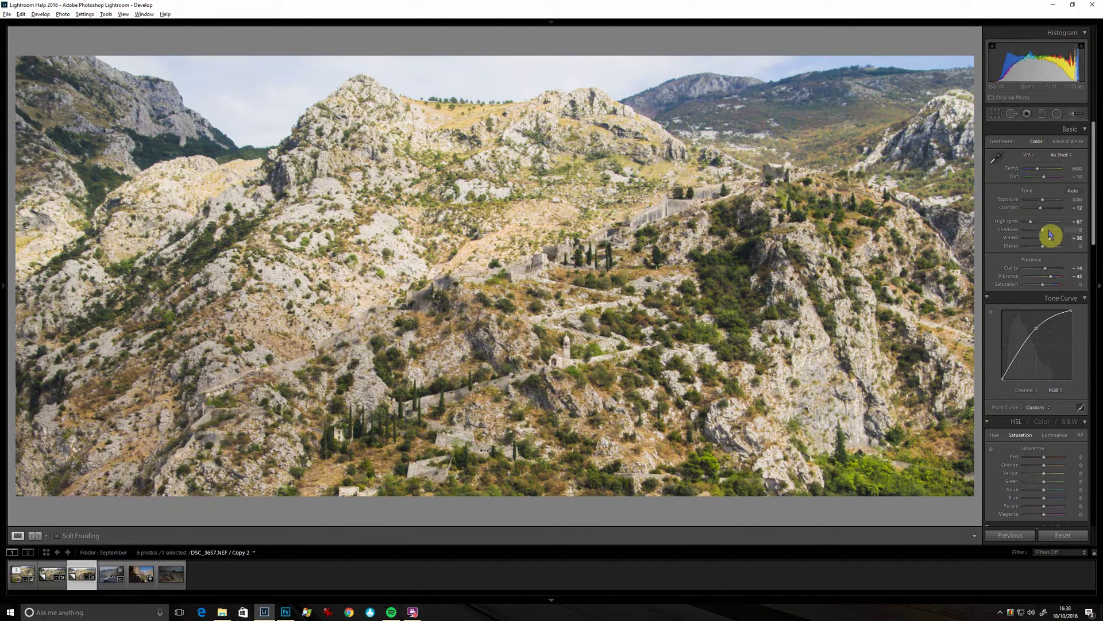
left_click(1051, 231)
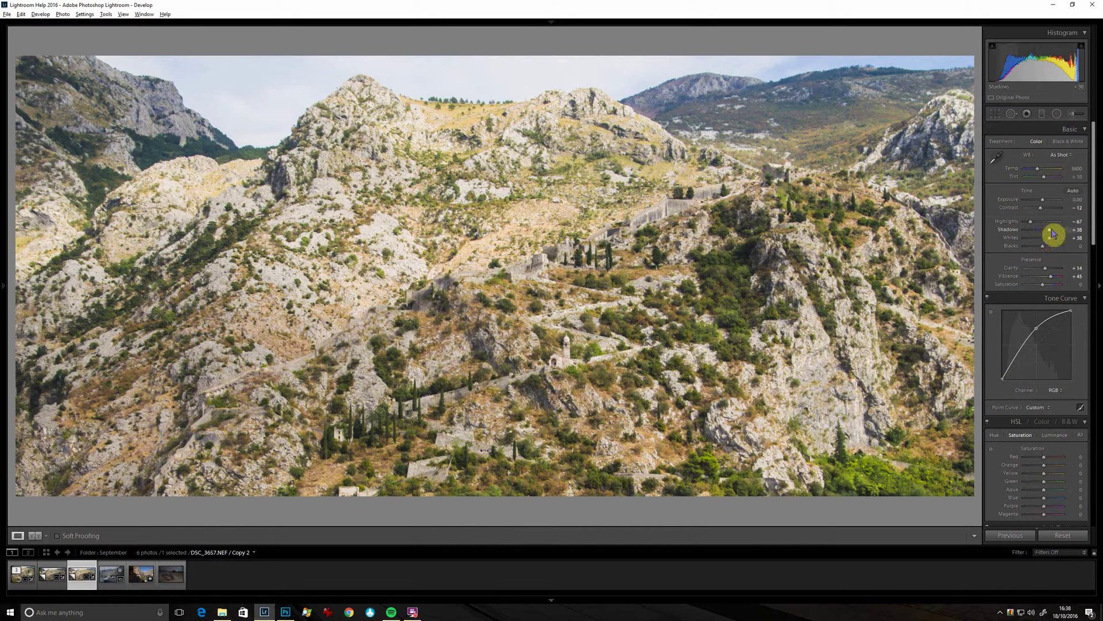
left_click_drag(1050, 230, 1053, 231)
Increase the sharpening Amount and set Masking to 43 using the mask preview.
left_click_drag(1096, 185, 1097, 333)
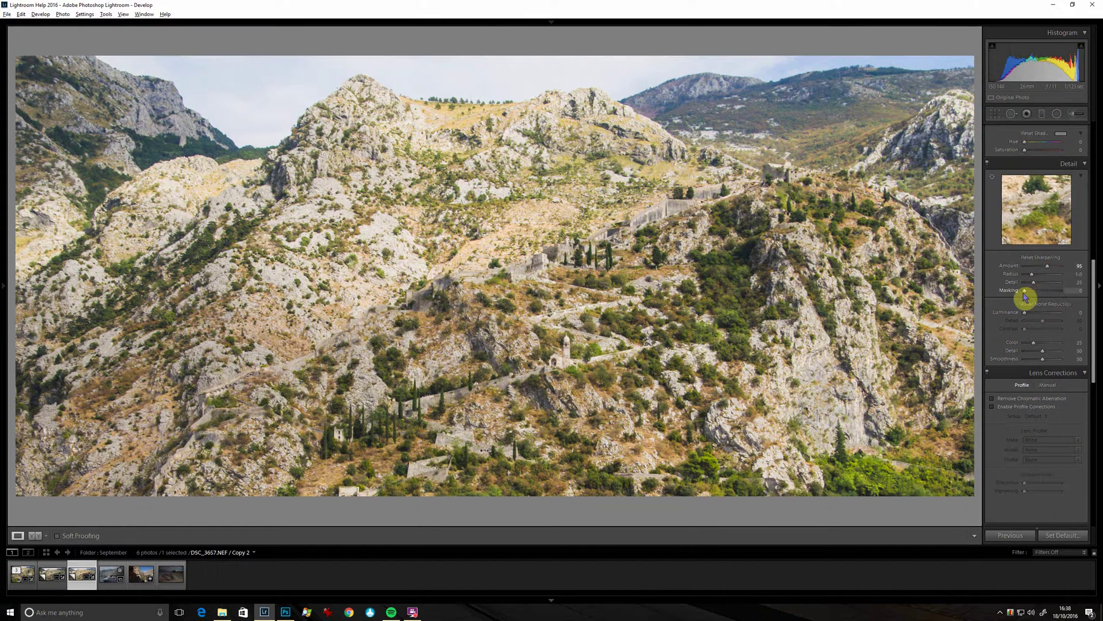
left_click_drag(1025, 292, 1041, 296)
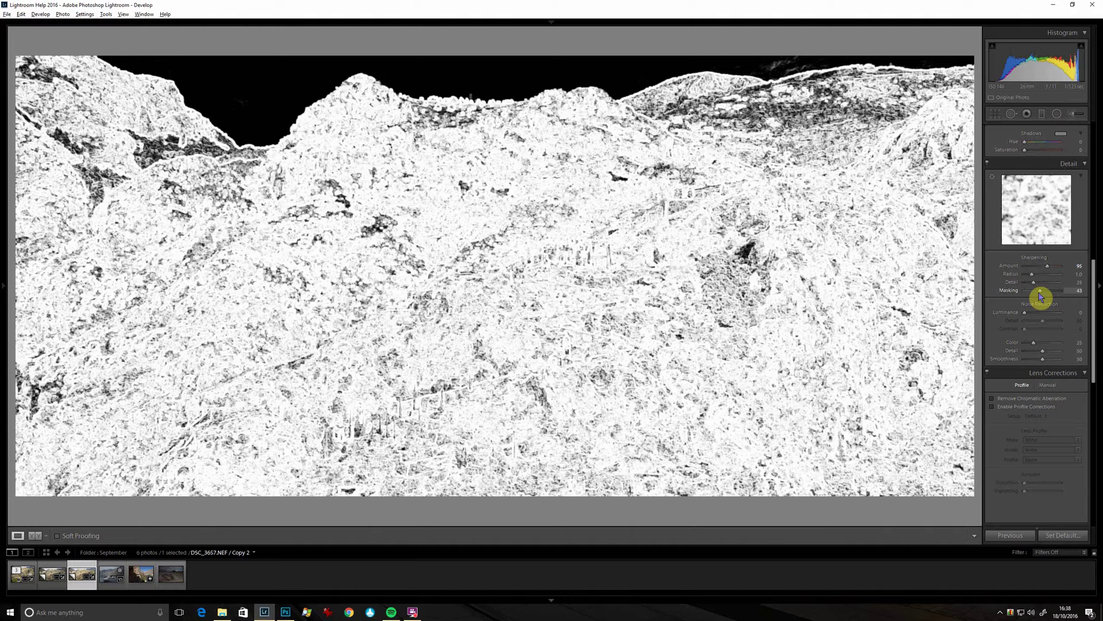
left_click_drag(1040, 296, 1041, 296)
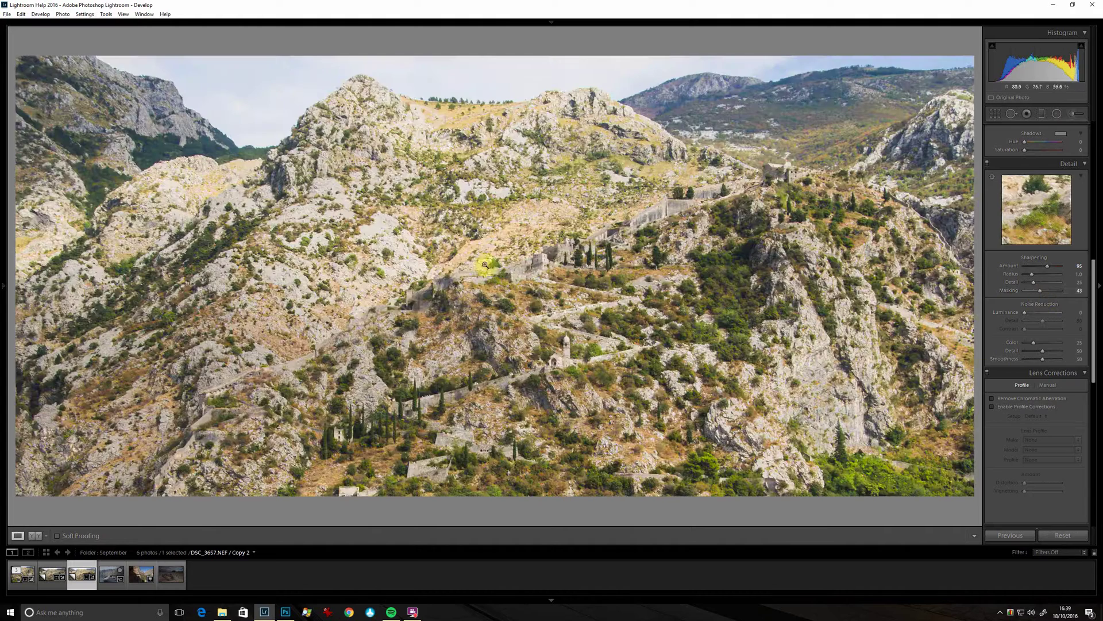
Inspect the ridge line up close with the mask preview and set the sharpening Masking to 40.
left_click(489, 108)
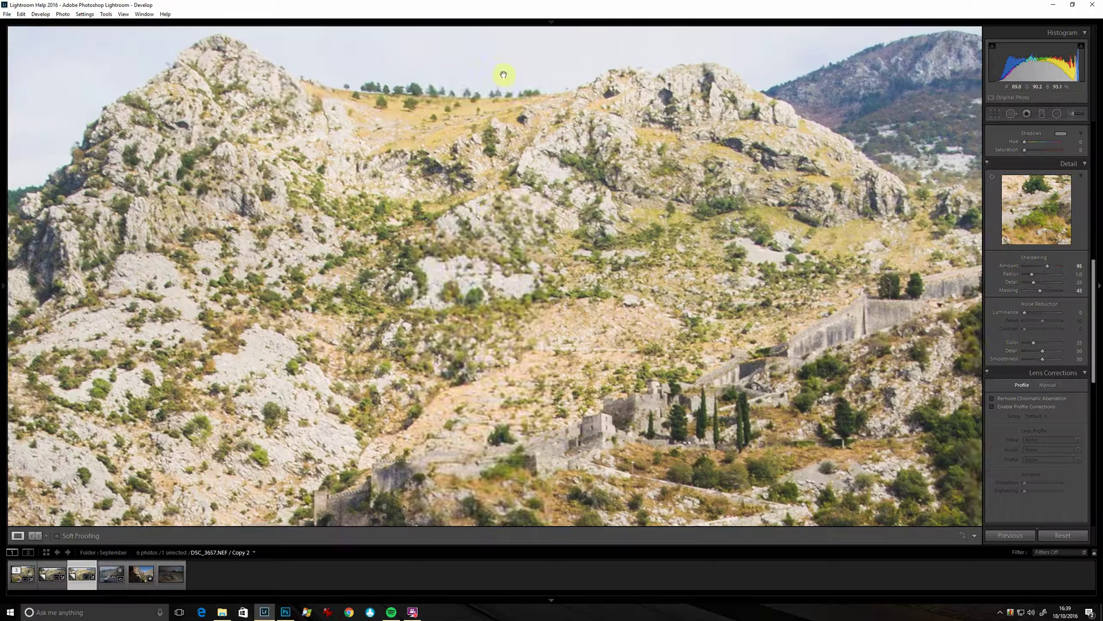
left_click_drag(502, 75, 468, 125)
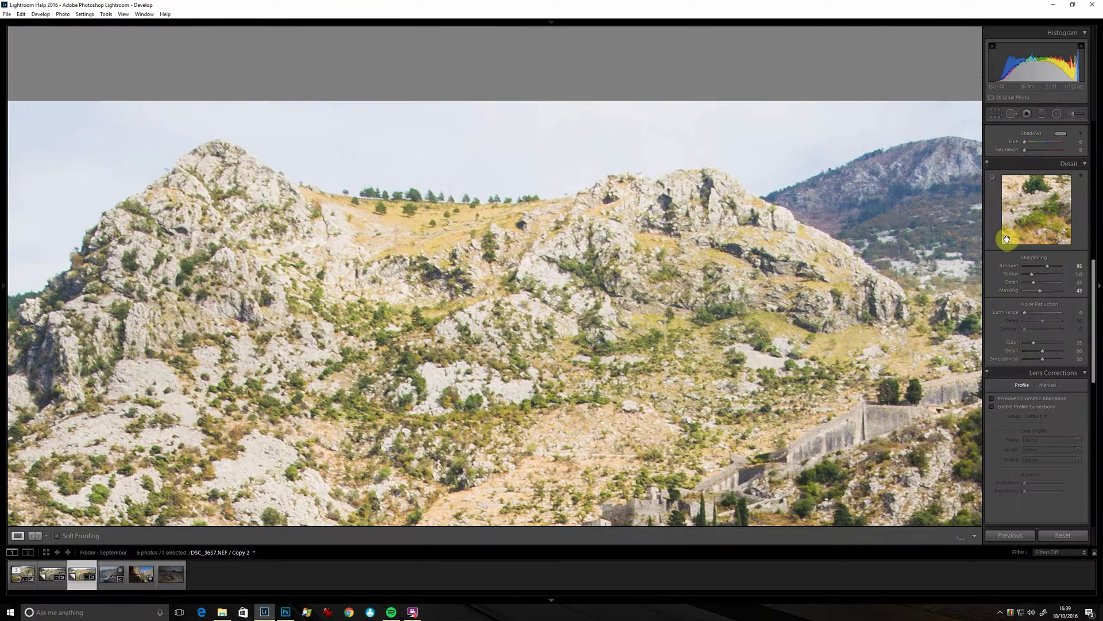
key("alt")
left_click(1039, 293, "alt")
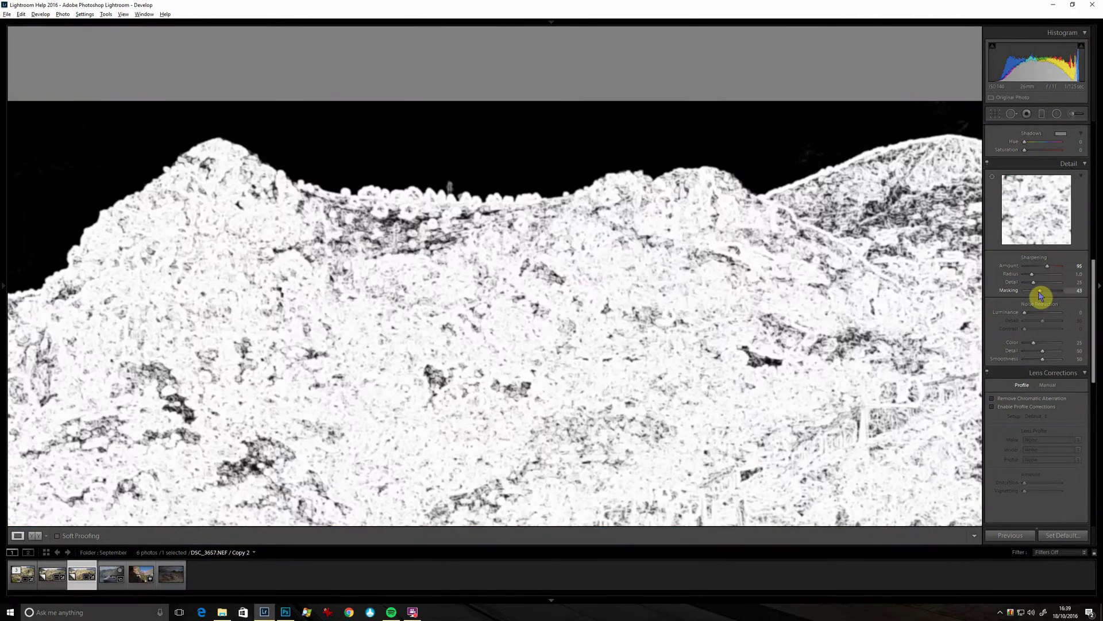
left_click_drag(1039, 295, 1037, 293)
left_click(756, 333)
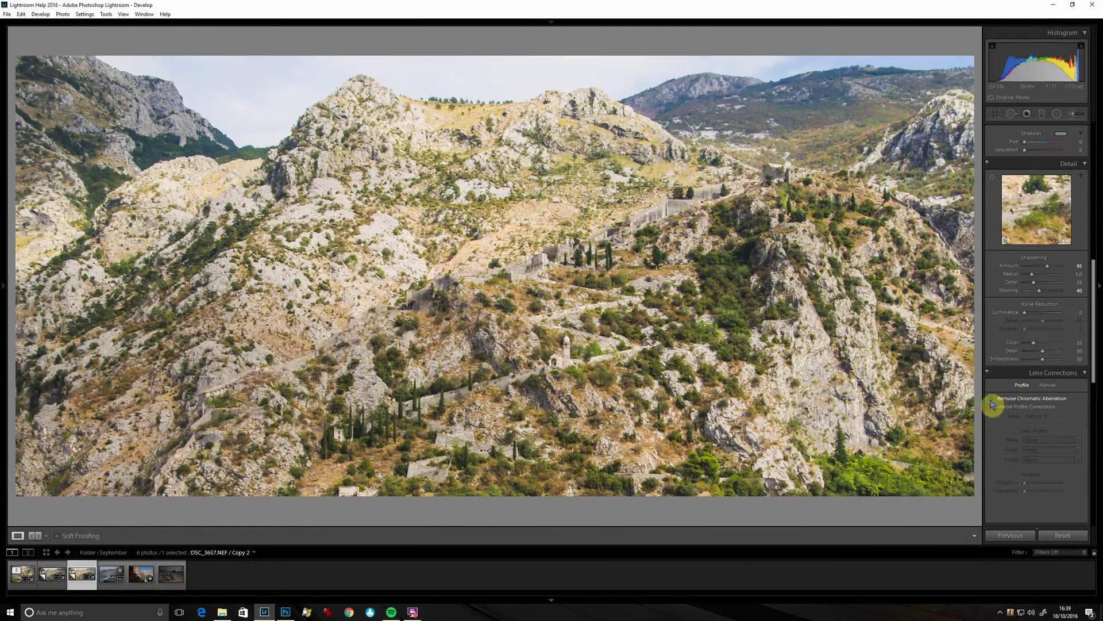
Add a Highlight Priority post-crop vignette with Amount -17, Midpoint 14 and Feather 100.
left_click_drag(1091, 322, 1093, 467)
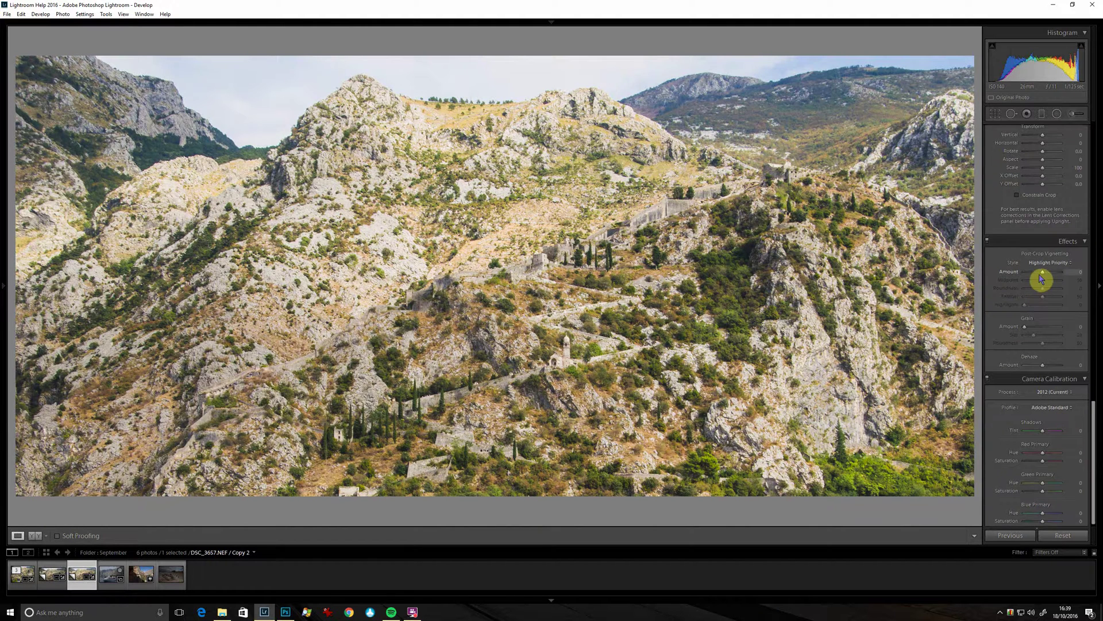
left_click_drag(1043, 279, 1093, 301)
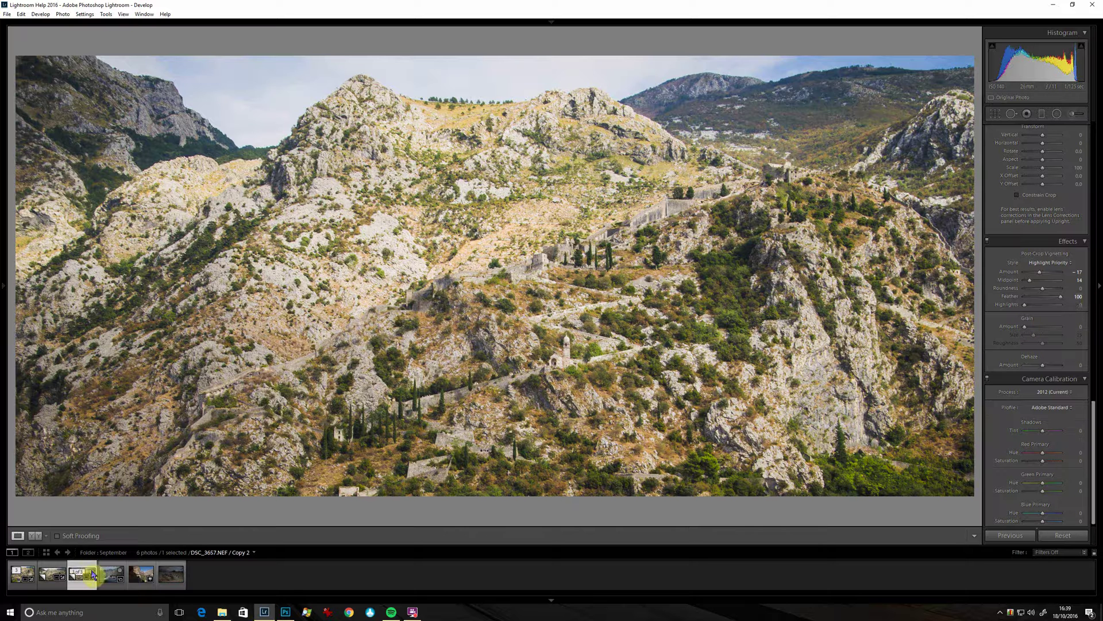
Create a virtual copy of the edited photo and convert the copy to black and white.
right_click(82, 584)
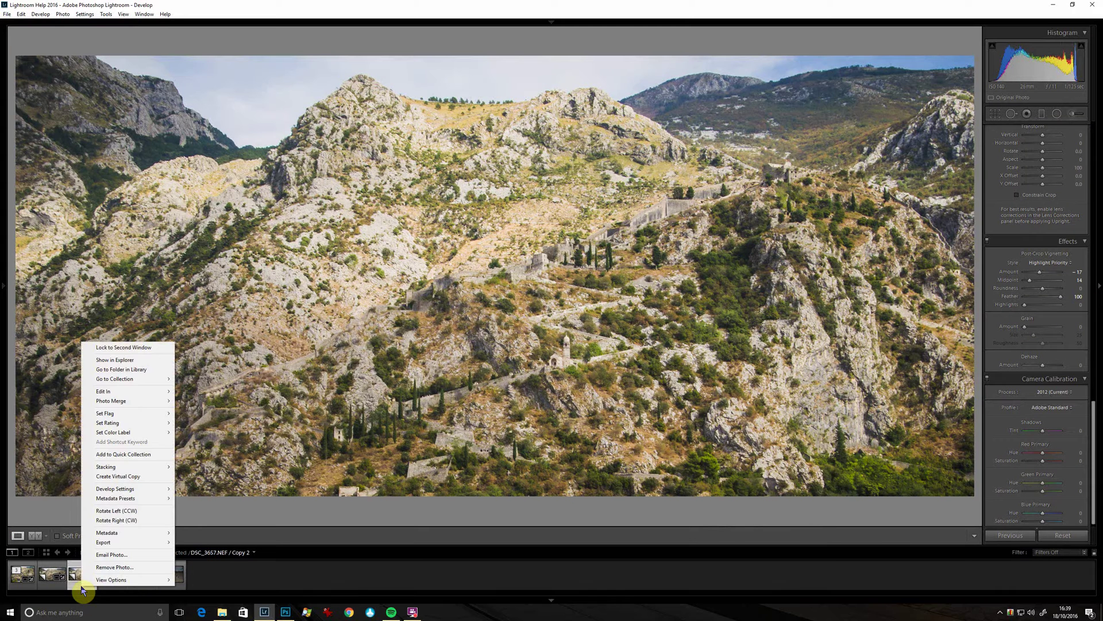
left_click(148, 476)
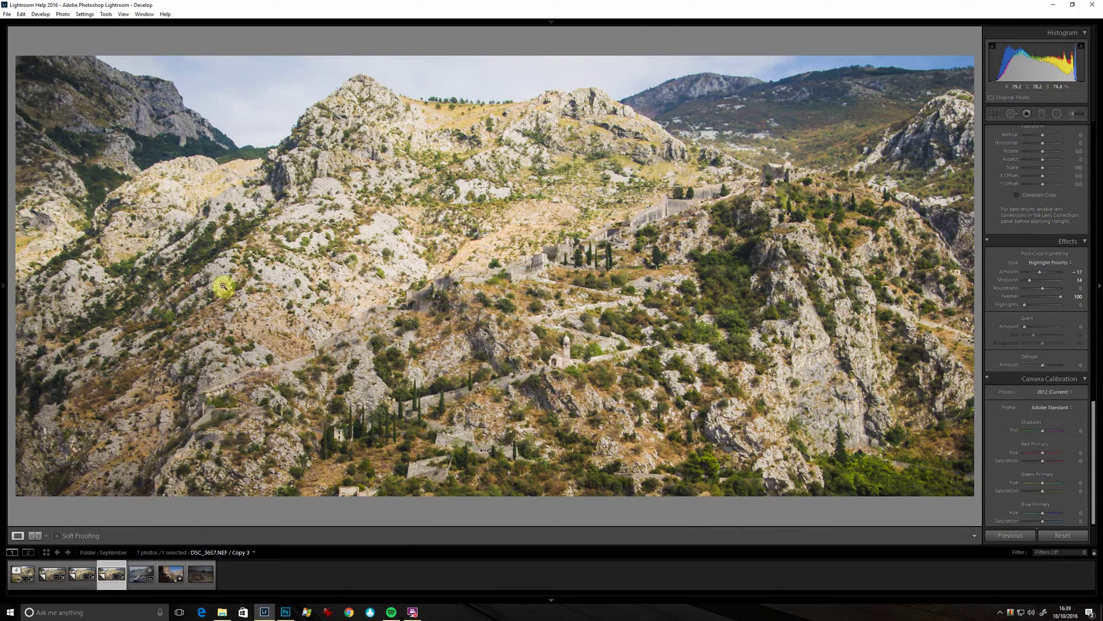
scroll(1034, 321, "up", 6)
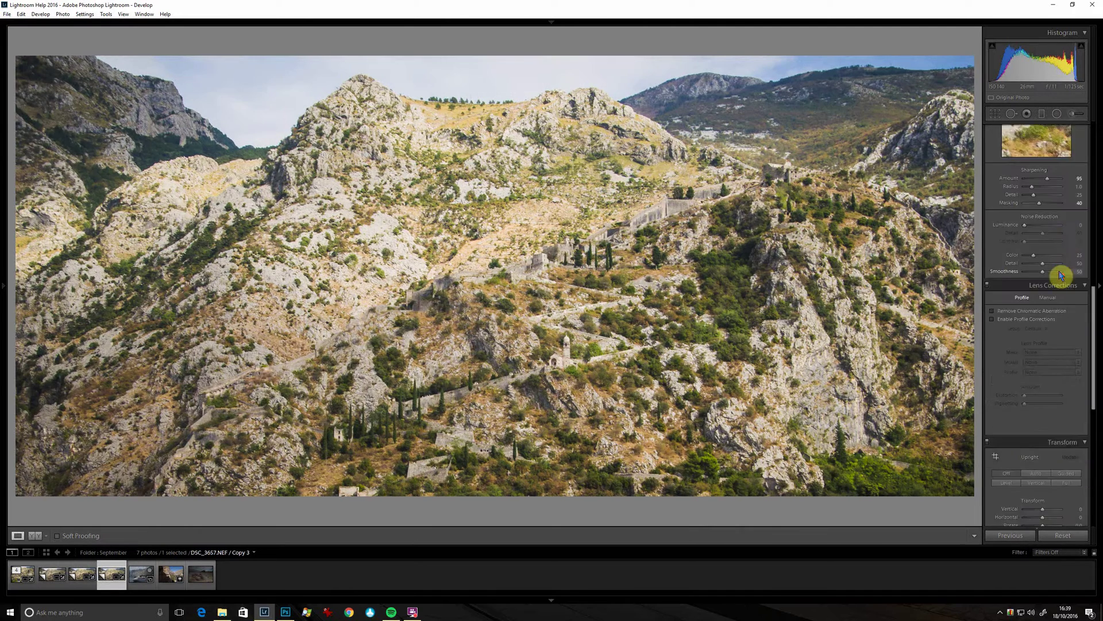
scroll(1066, 242, "up", 5)
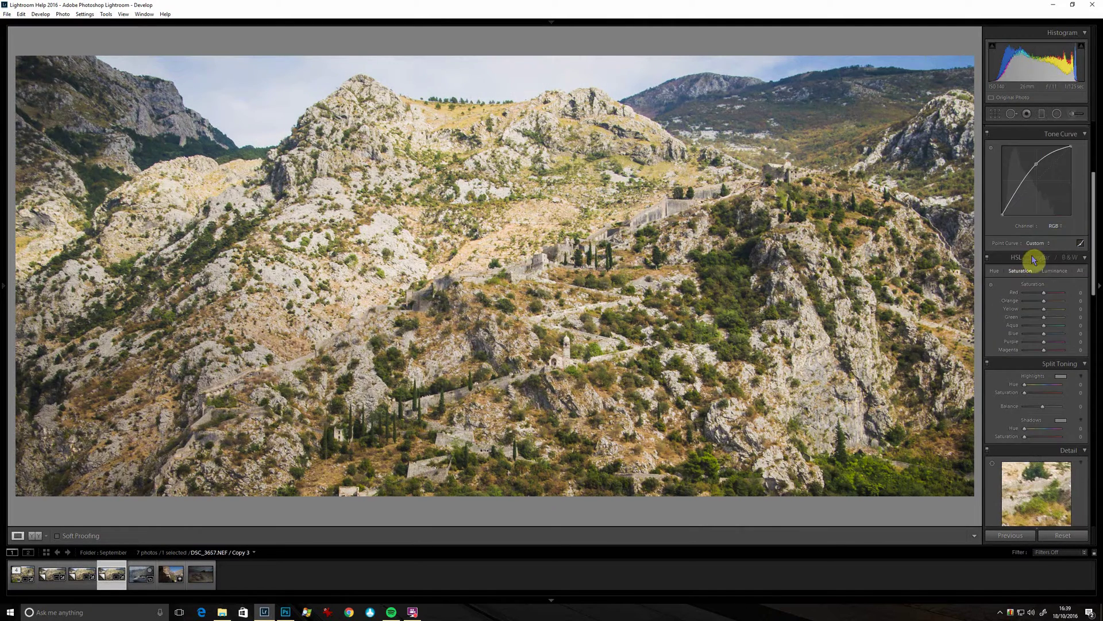
left_click(1069, 259)
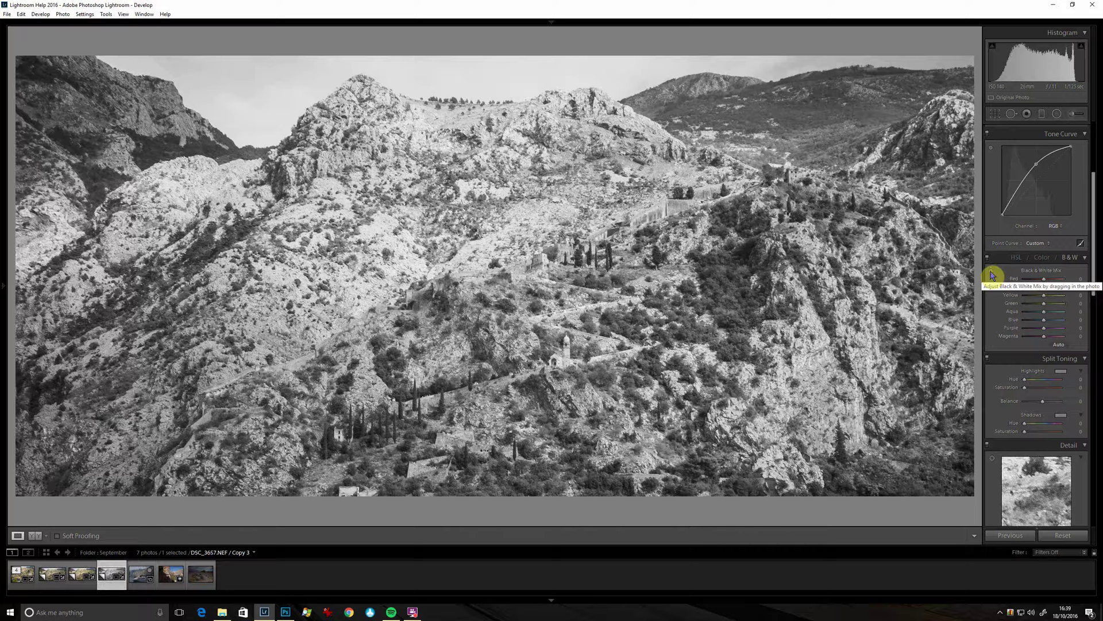
Adjust the Black & White Mix directly on the mountainside, setting Orange to +1 and Green to +37.
left_click(991, 275)
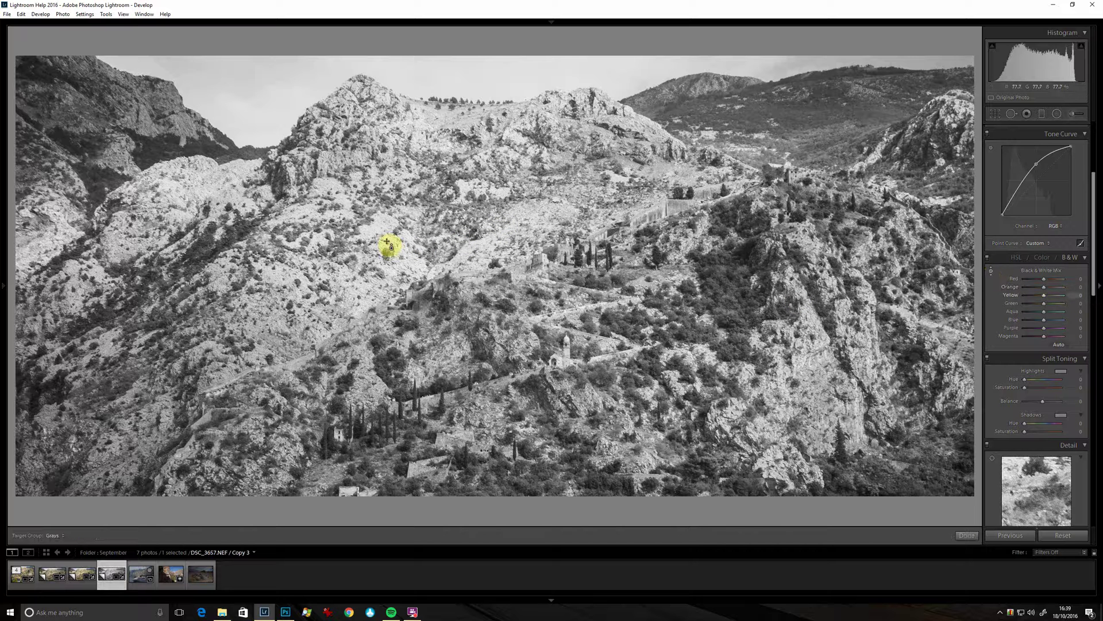
left_click_drag(391, 246, 391, 283)
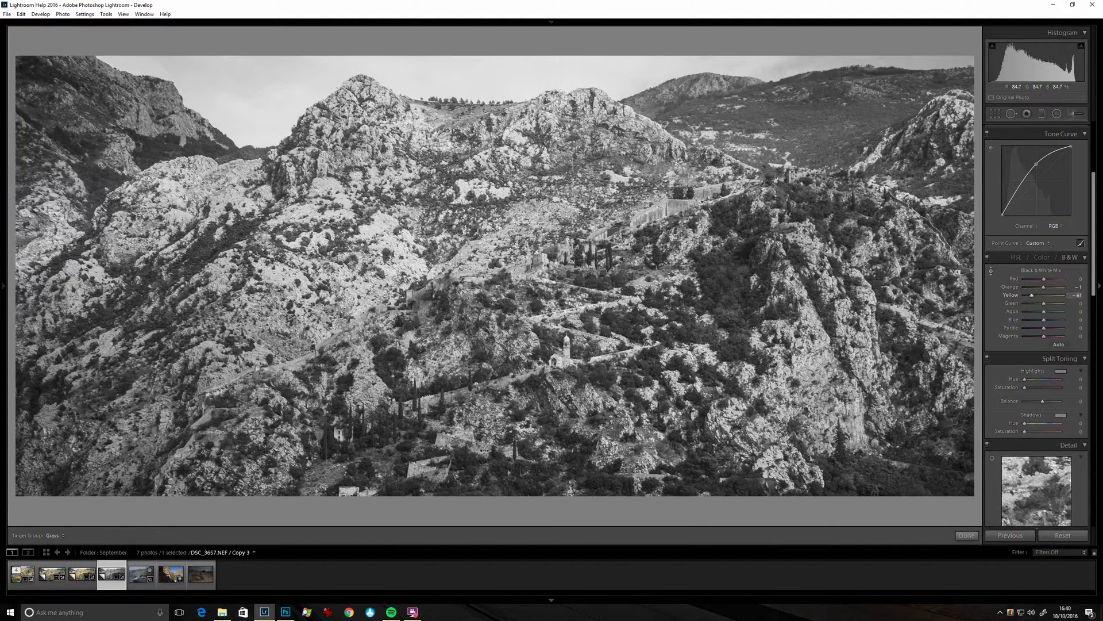
left_click_drag(724, 290, 727, 258)
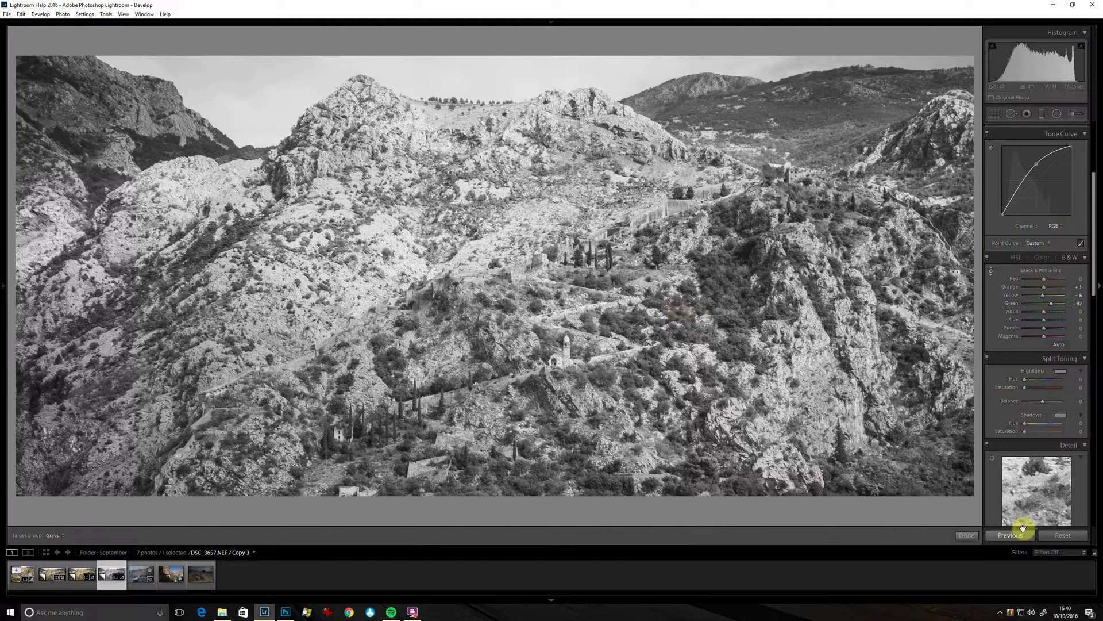
left_click(976, 536)
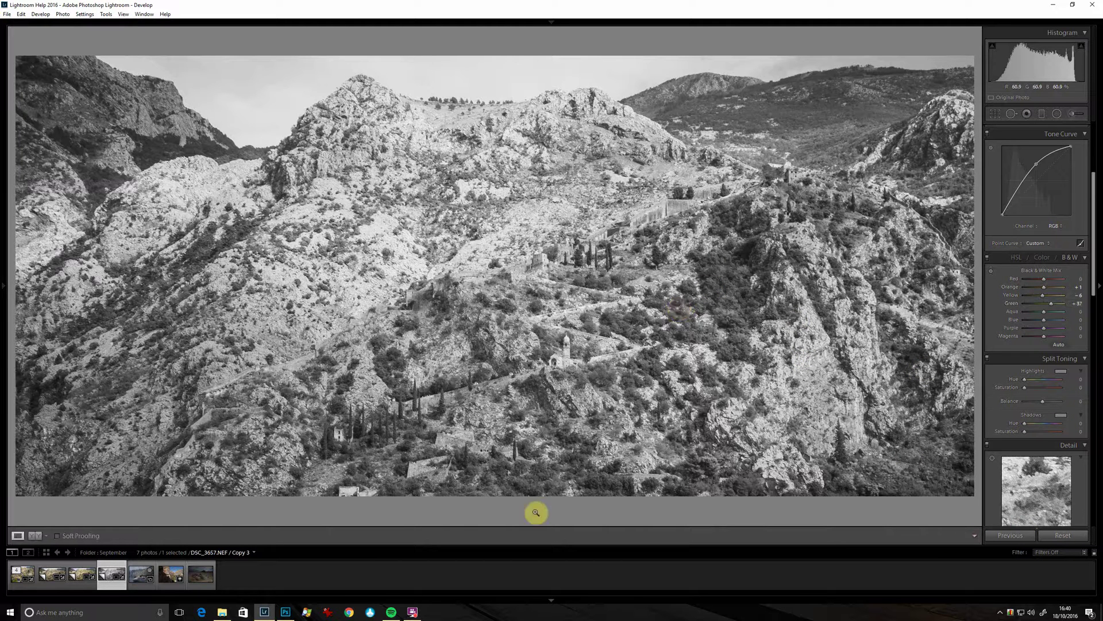
Compare the colour version with the black-and-white copy, ending on the colour version.
left_click(81, 587)
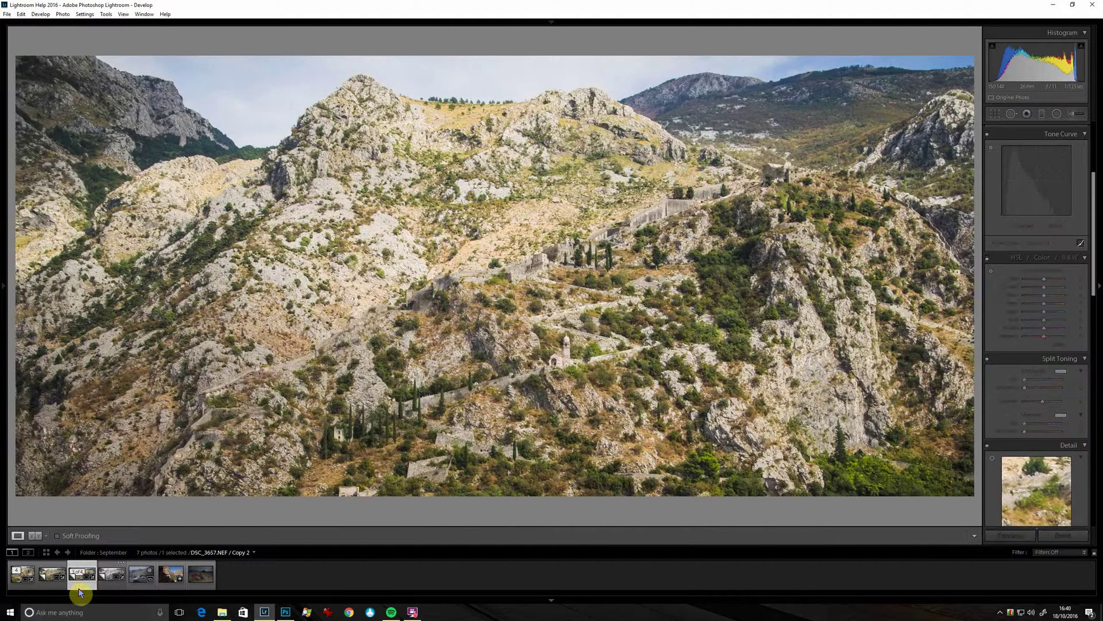
left_click(107, 588)
left_click(81, 590)
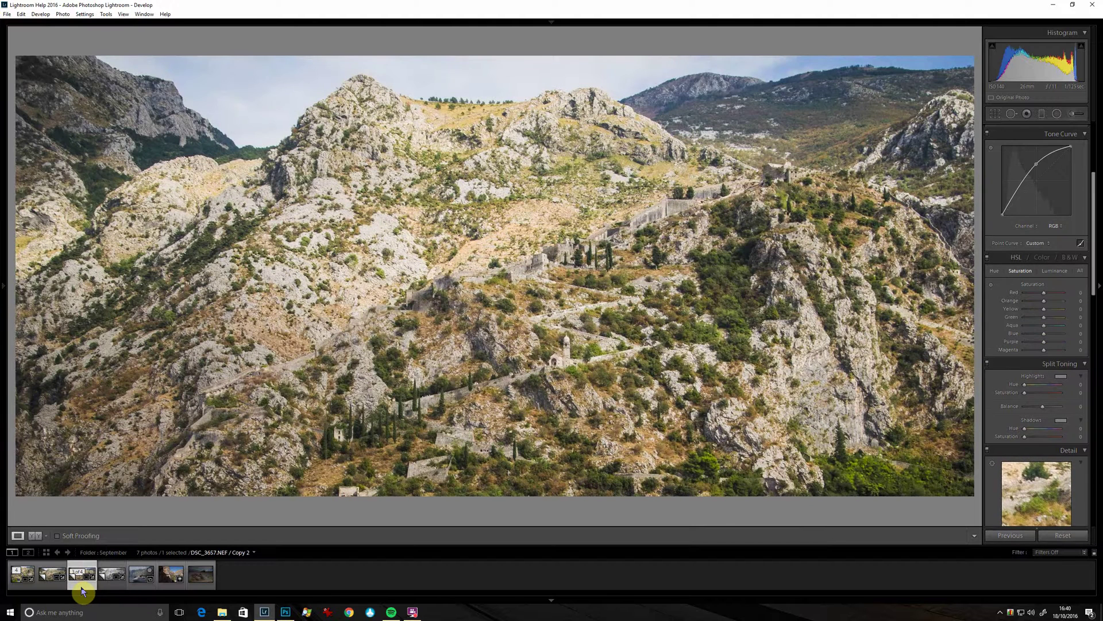